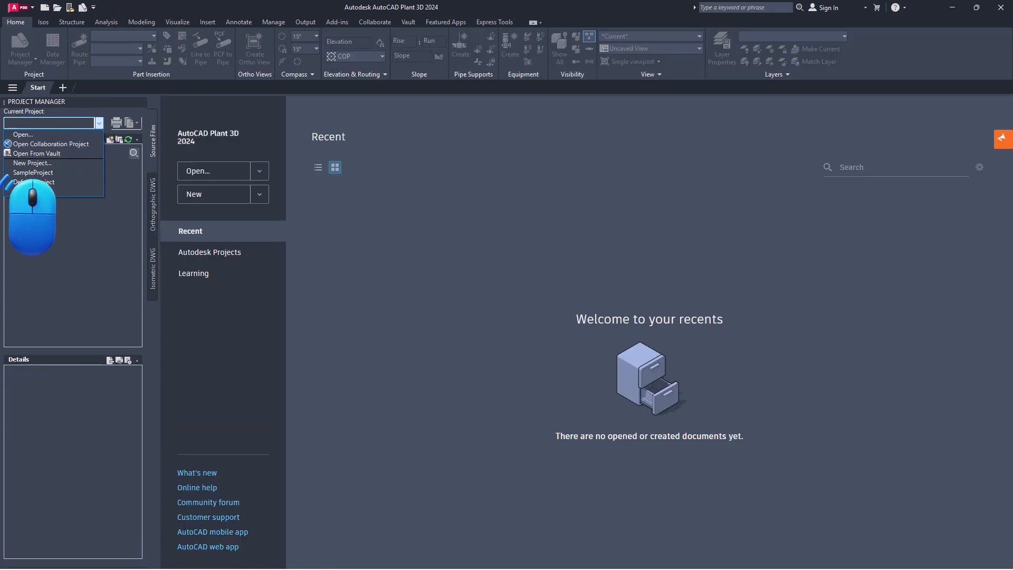
Open SampleProject and add a custom category named Document Control to the project details in Project Setup.
{"action": "left_click", "coordinate": [33, 172]}
{"action": "right_click", "coordinate": [70, 166]}
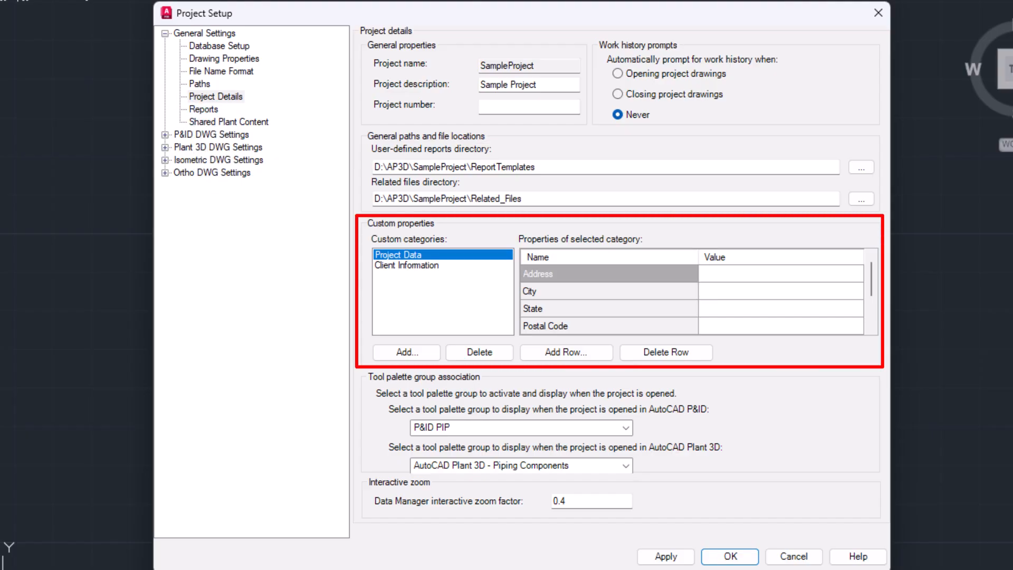
{"action": "left_click", "coordinate": [406, 352]}
{"action": "type", "text": "Document Control"}
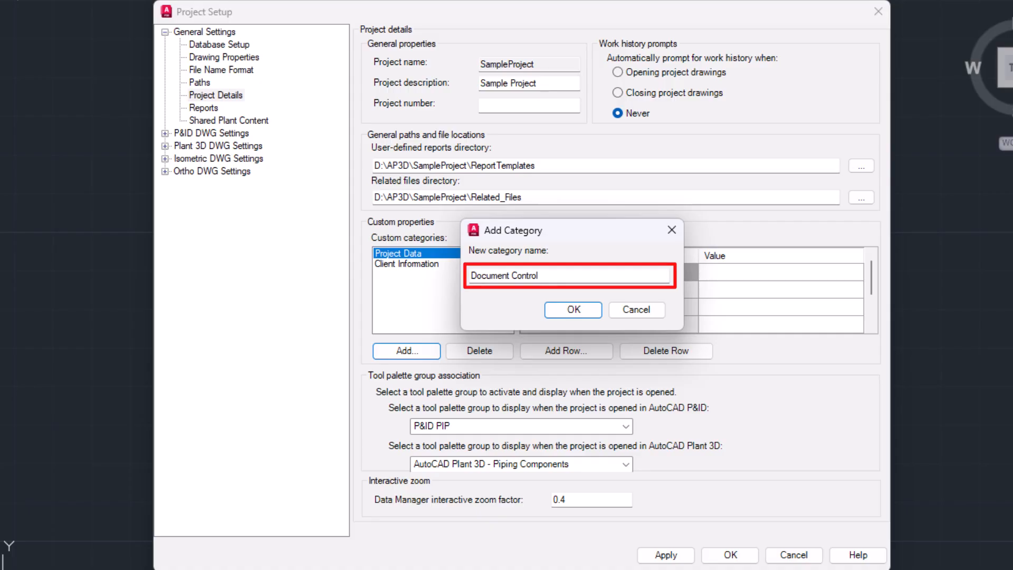
{"action": "left_click", "coordinate": [574, 309]}
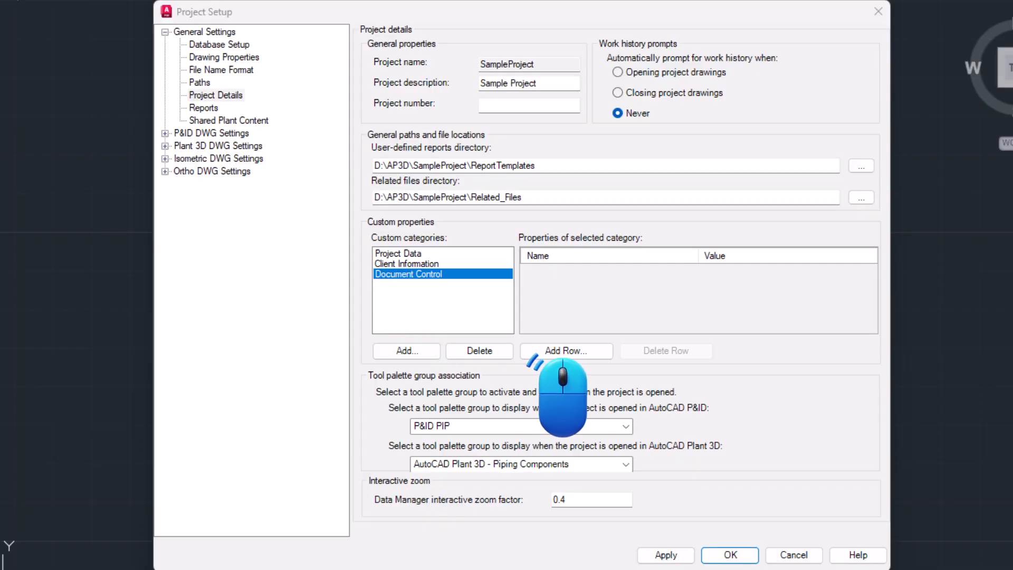
Add a Document Number property with the value 12345 to the Document Control category.
{"action": "left_click", "coordinate": [566, 351]}
{"action": "type", "text": "Document Number"}
{"action": "key", "text": "Tab"}
{"action": "type", "text": "12345"}
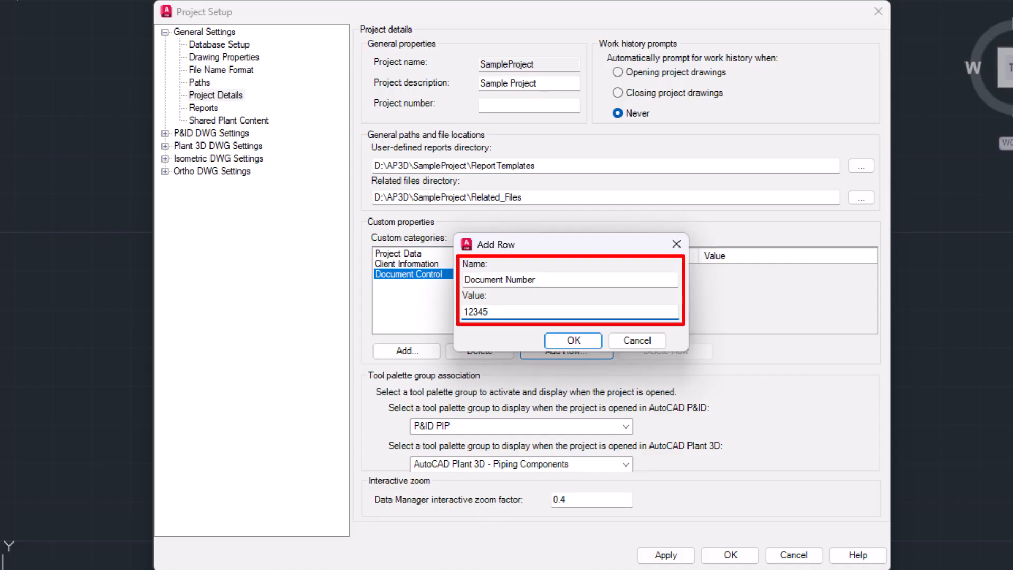
{"action": "left_click", "coordinate": [573, 340]}
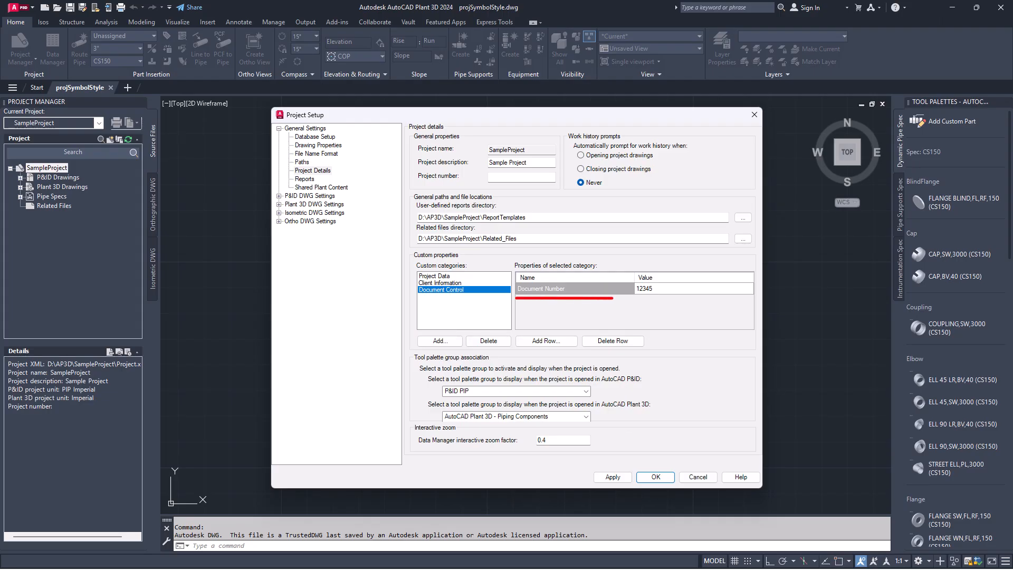
Add a property row named Project Code with no value to the Project Data category.
{"action": "left_click", "coordinate": [434, 276]}
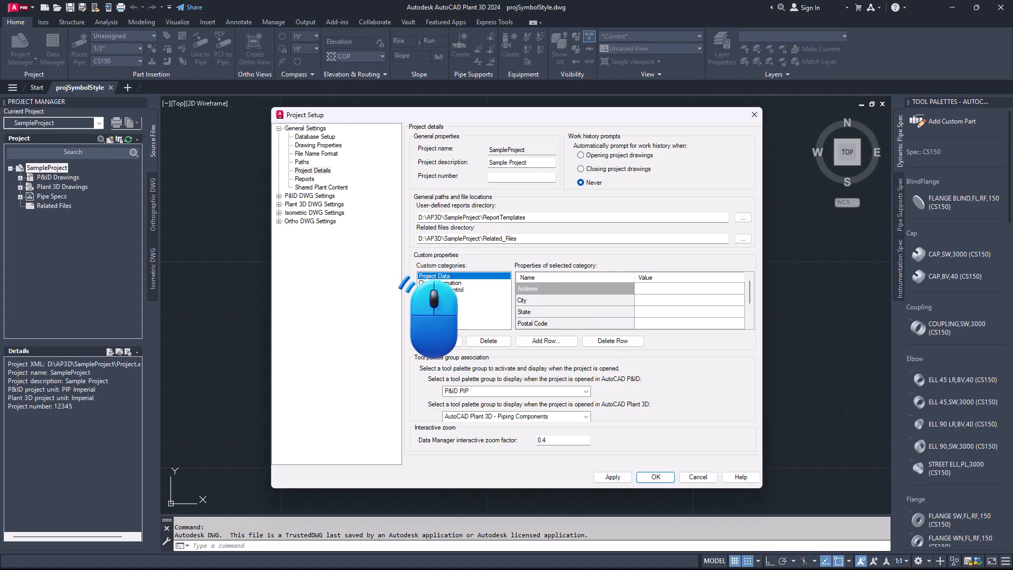
{"action": "left_click", "coordinate": [546, 340]}
{"action": "type", "text": "Project Code"}
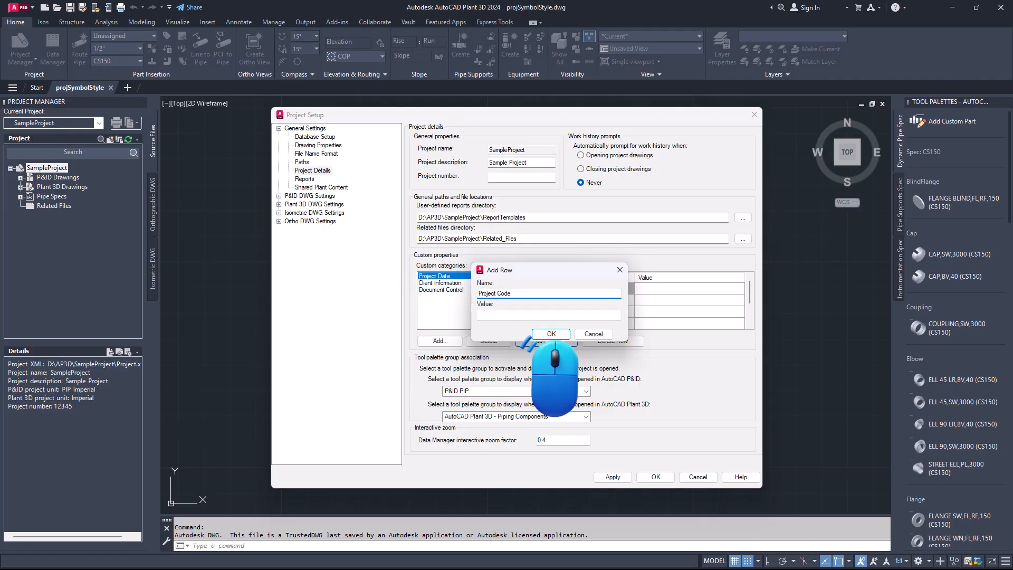
{"action": "left_click", "coordinate": [550, 334]}
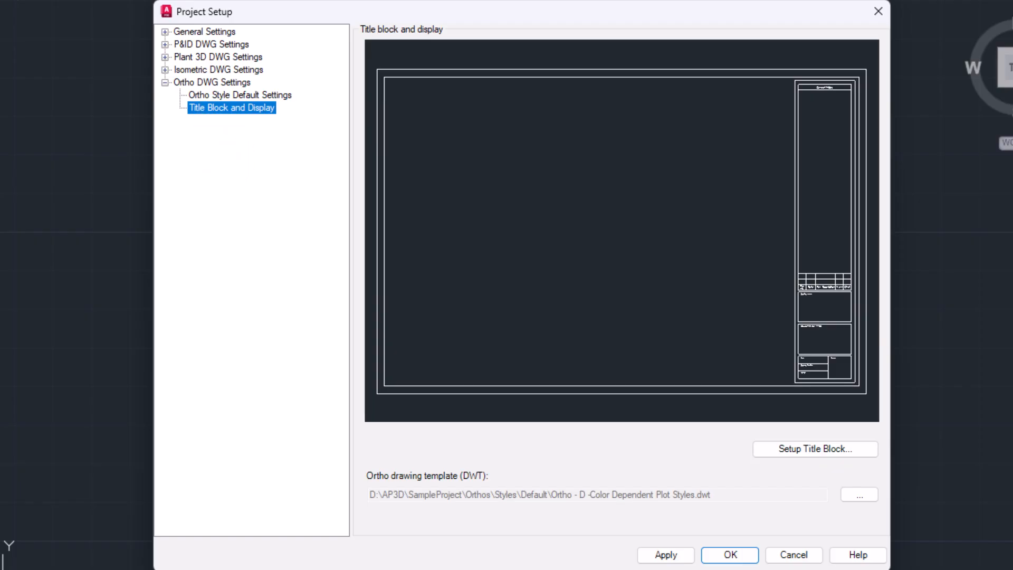
Start title block setup for the ortho drawing template and open the title block in the Block Editor.
{"action": "left_click", "coordinate": [814, 449]}
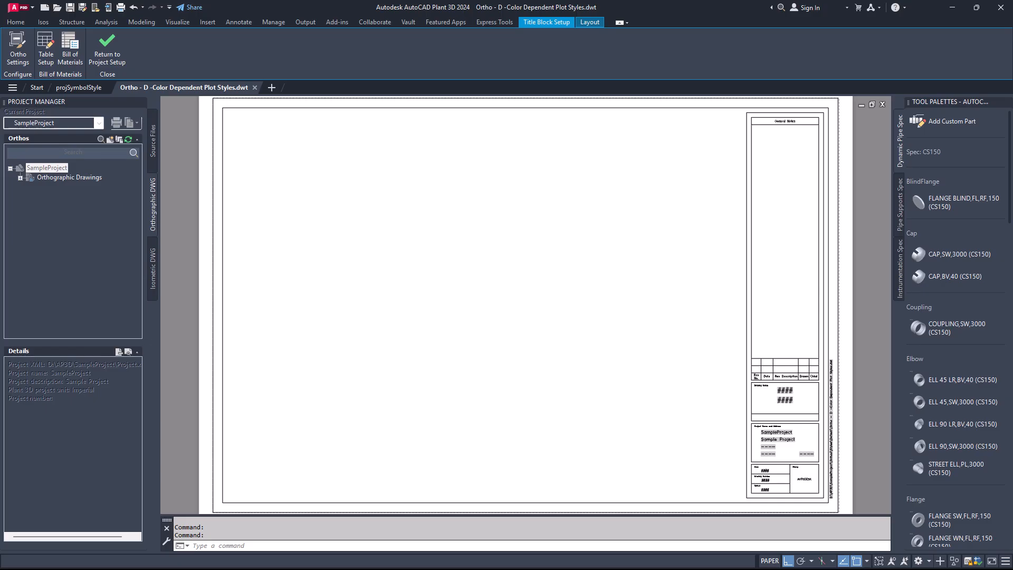
{"action": "left_click", "coordinate": [747, 409]}
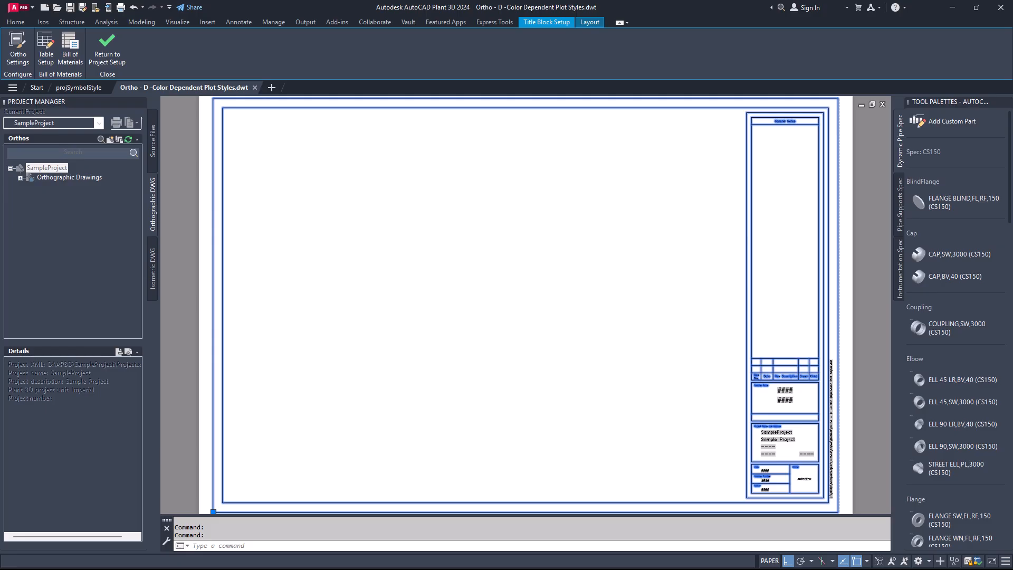
{"action": "right_click", "coordinate": [519, 503]}
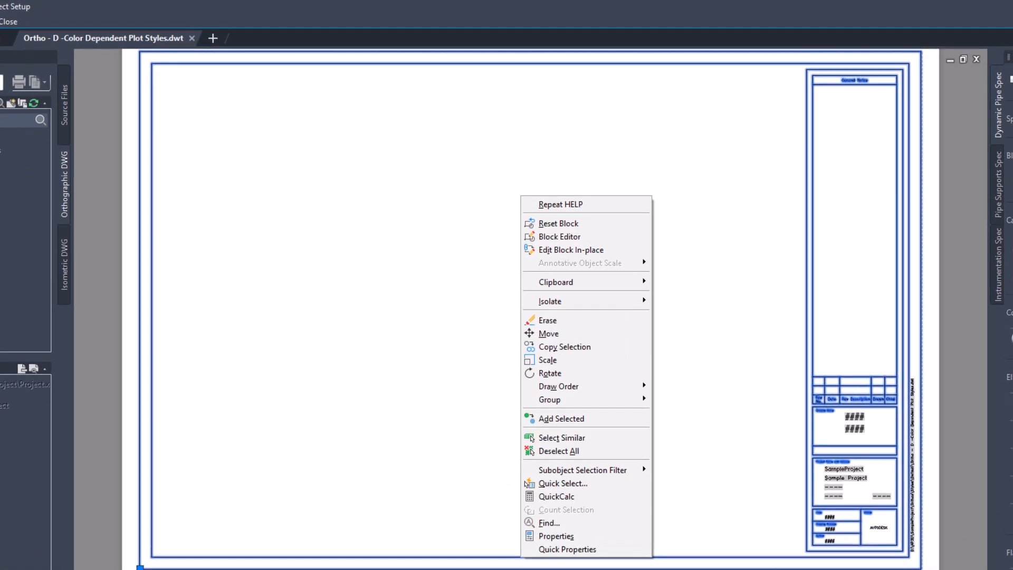
{"action": "left_click", "coordinate": [559, 236]}
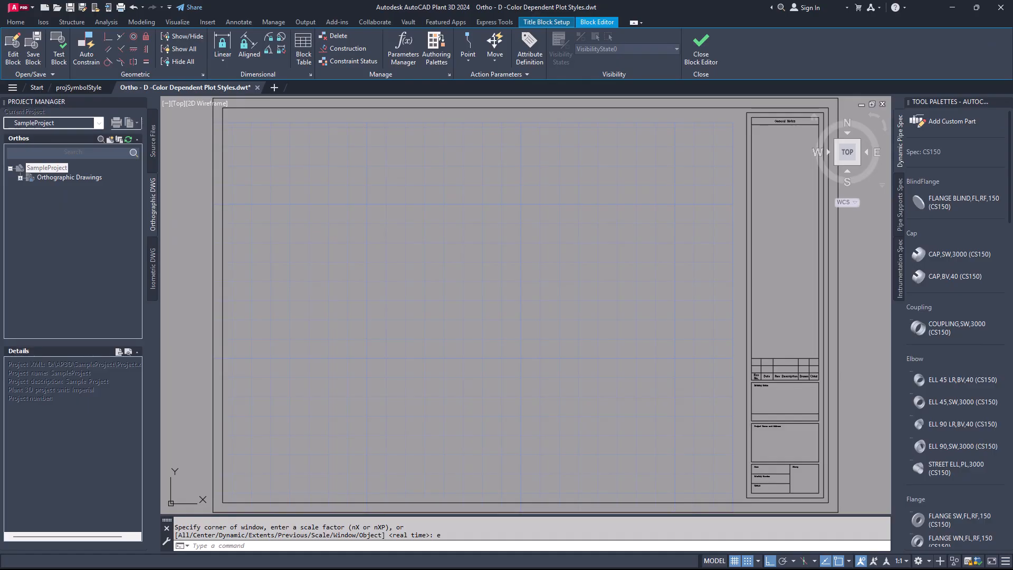
Define a DocumentNumber attribute below the drawing name, defaulting to the CurrentProjectCustom field for Document Control, Document Number.
{"action": "key", "text": "Escape"}
{"action": "key", "text": "Escape"}
{"action": "type", "text": "ATTDEF"}
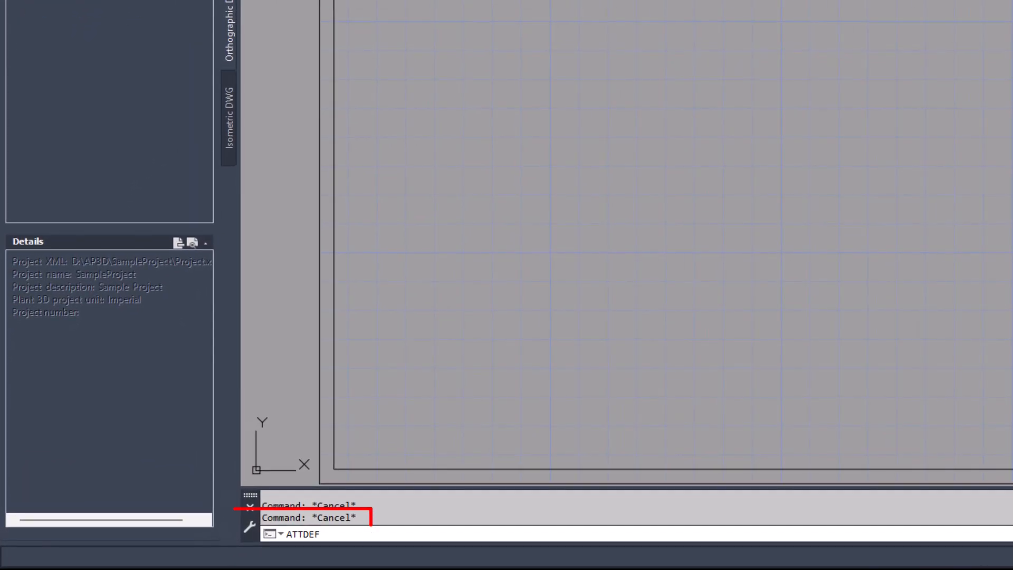
{"action": "key", "text": "Return"}
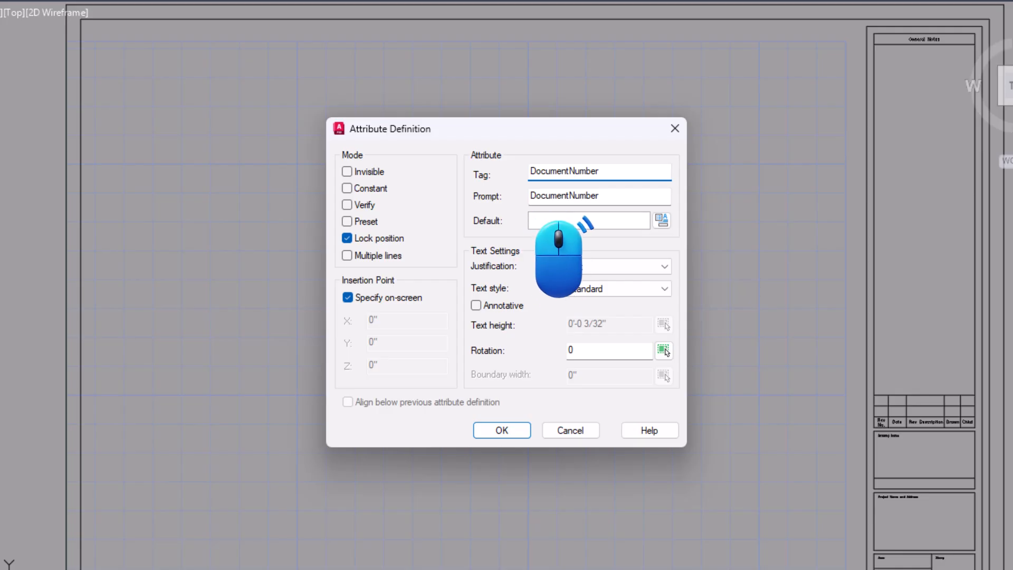
{"action": "right_click", "coordinate": [555, 221]}
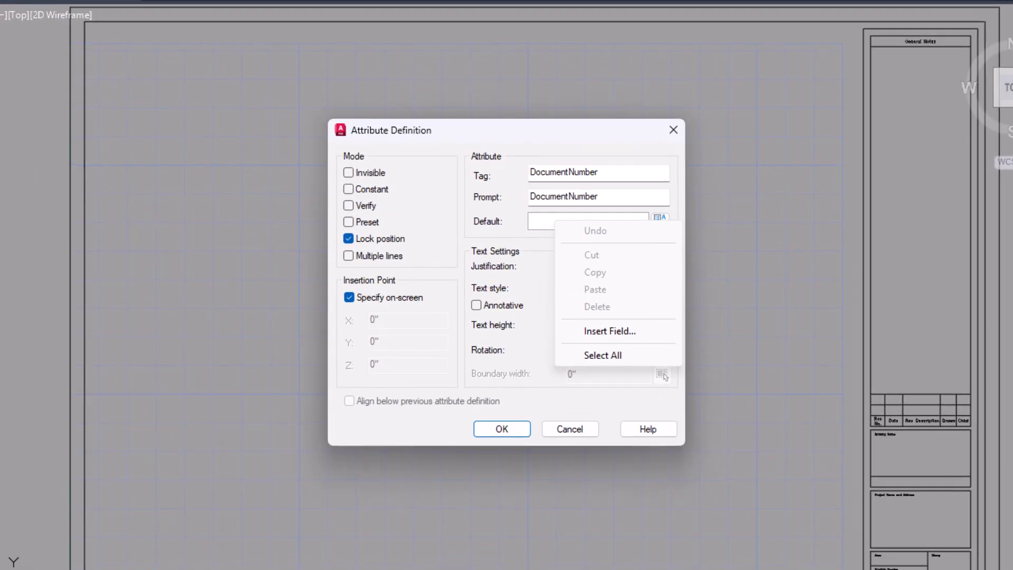
{"action": "left_click", "coordinate": [610, 331]}
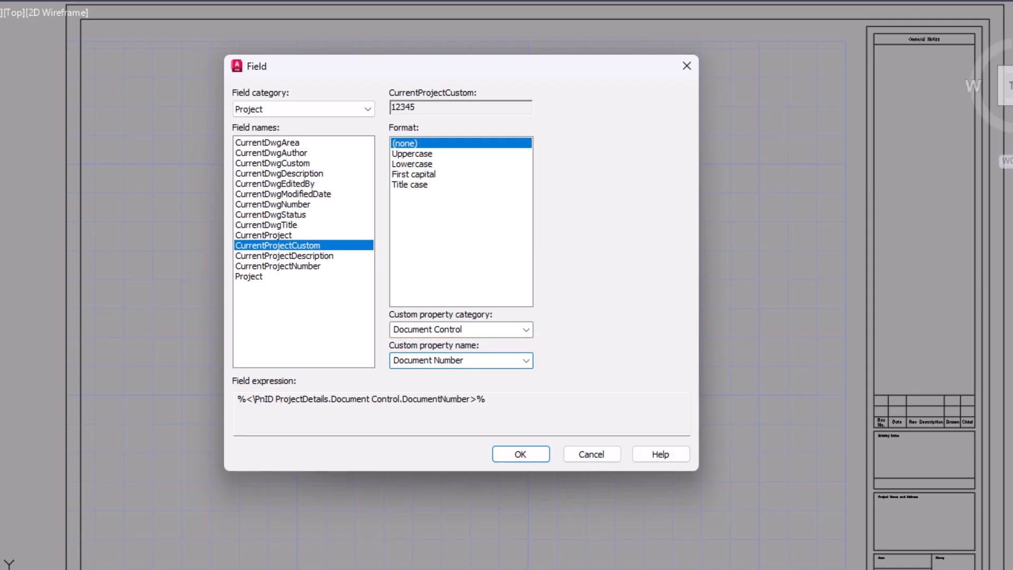
{"action": "left_click", "coordinate": [520, 454]}
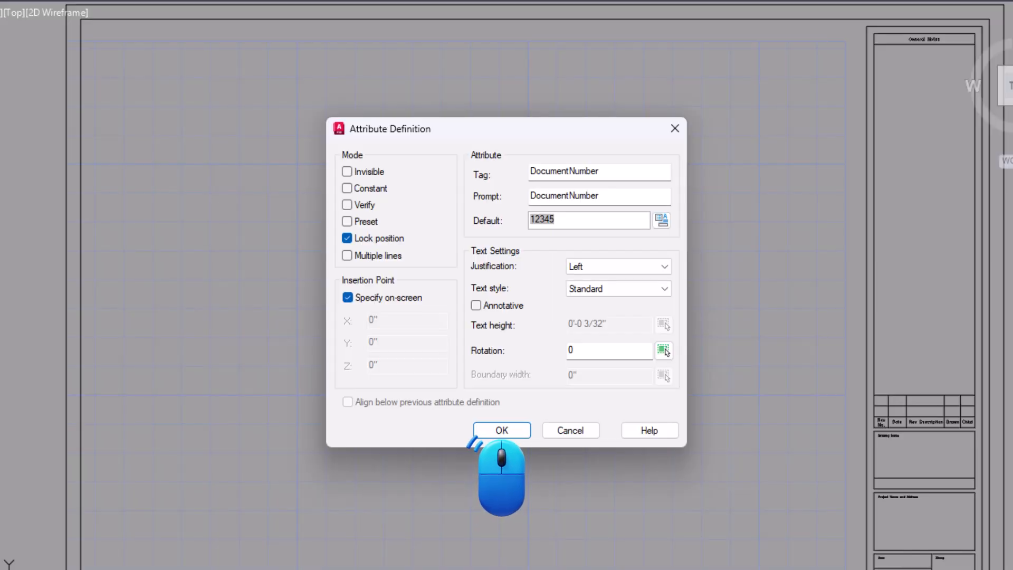
{"action": "left_click", "coordinate": [502, 383]}
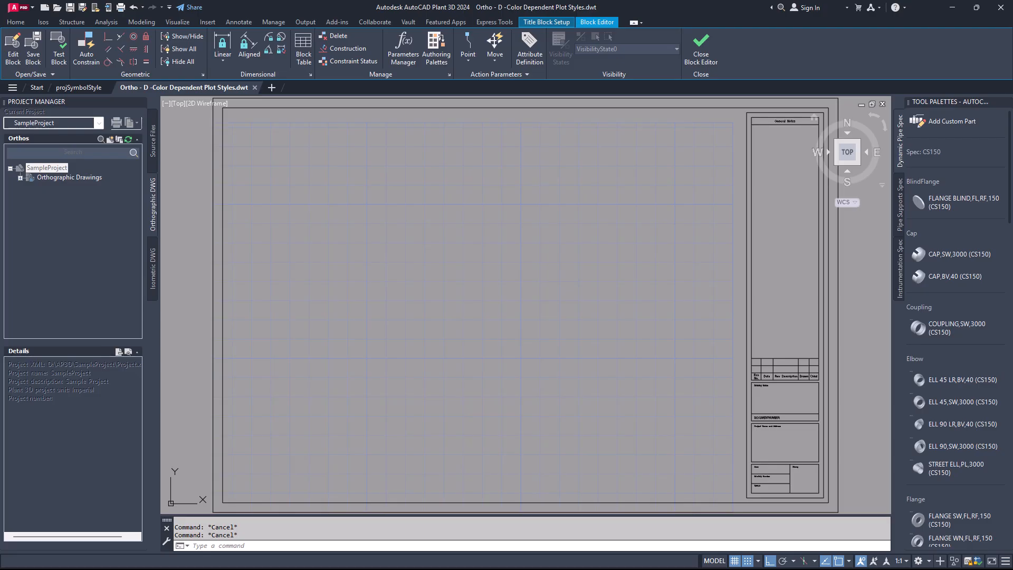
Close the Block Editor with the title block changes saved, then return to Project Setup and accept its settings.
{"action": "left_click", "coordinate": [700, 51]}
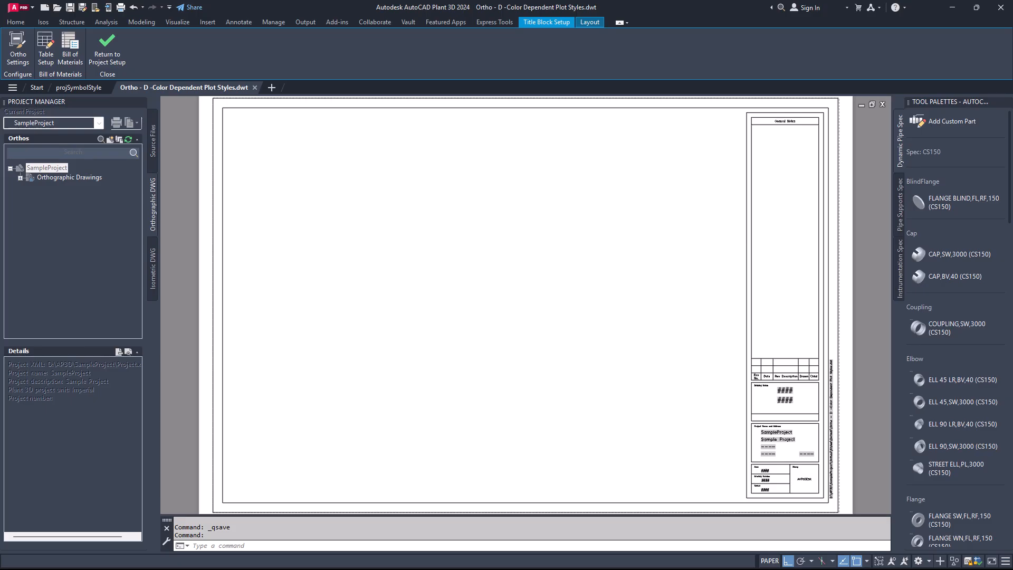
{"action": "left_click", "coordinate": [107, 46]}
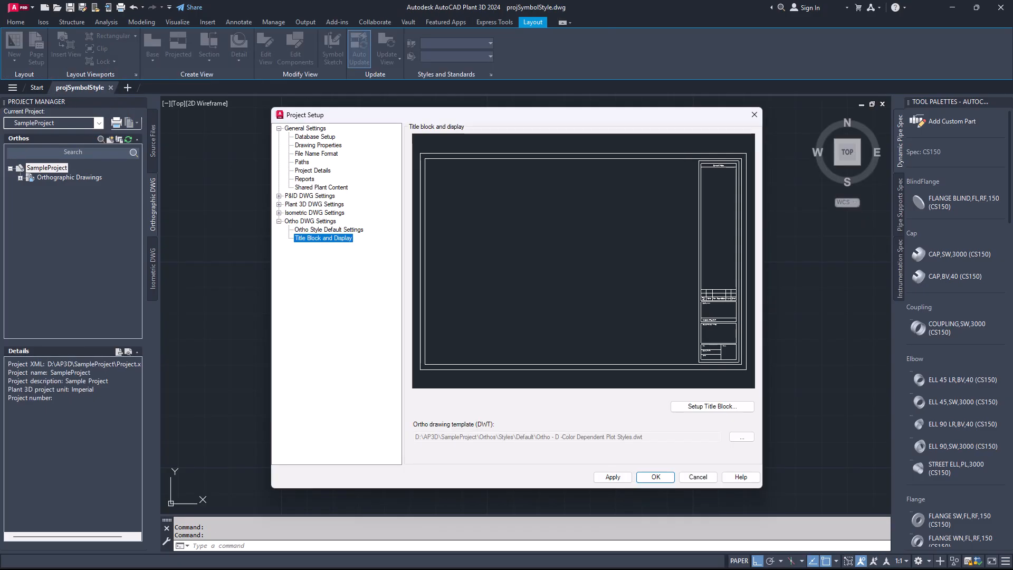
{"action": "left_click", "coordinate": [655, 476]}
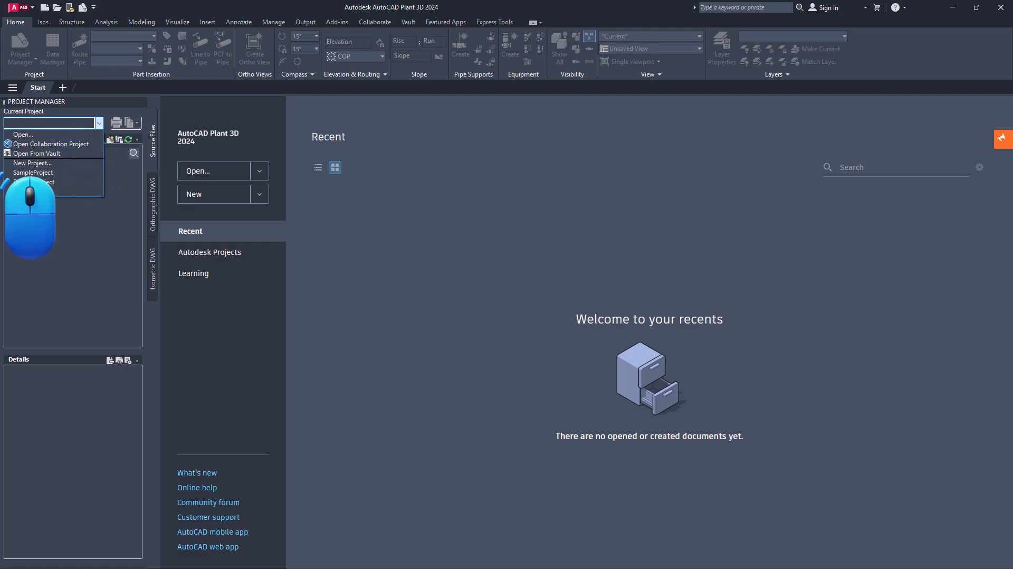
Open Project Setup for SampleProject and add a custom drawing properties category named Revision Table.
{"action": "left_click", "coordinate": [33, 172]}
{"action": "right_click", "coordinate": [68, 167]}
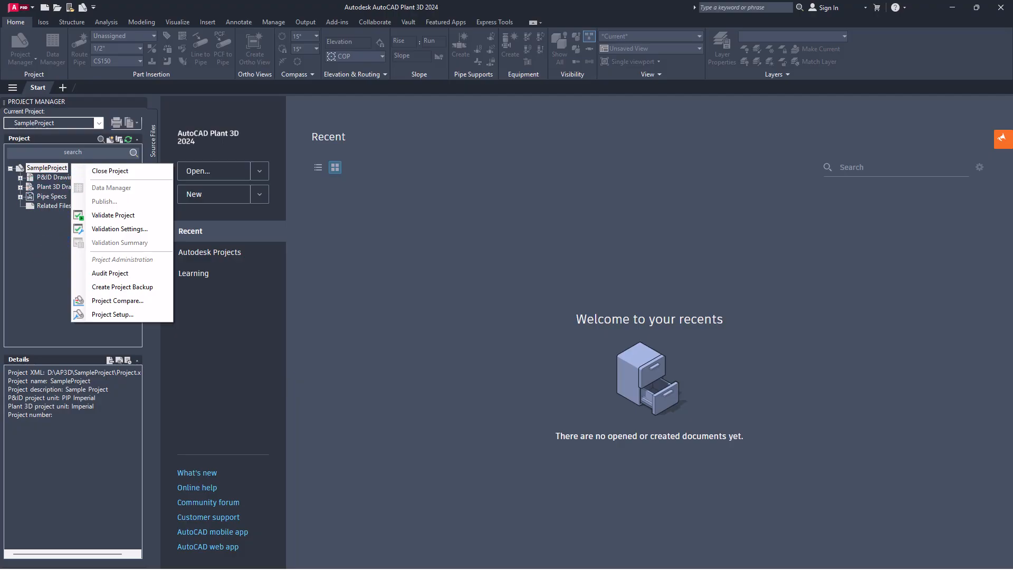
{"action": "left_click", "coordinate": [113, 313]}
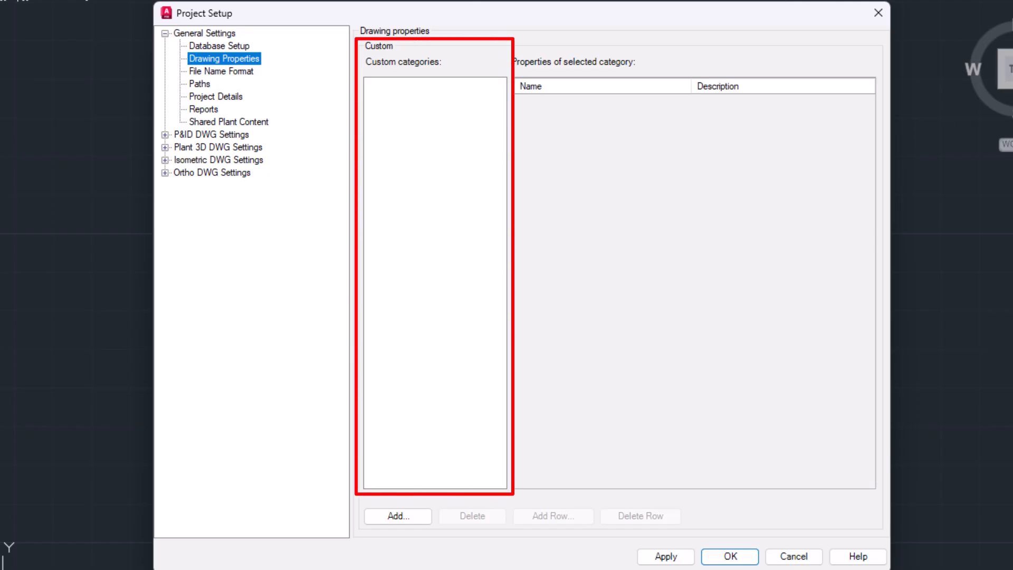
{"action": "left_click", "coordinate": [398, 515]}
{"action": "type", "text": "Revision Table"}
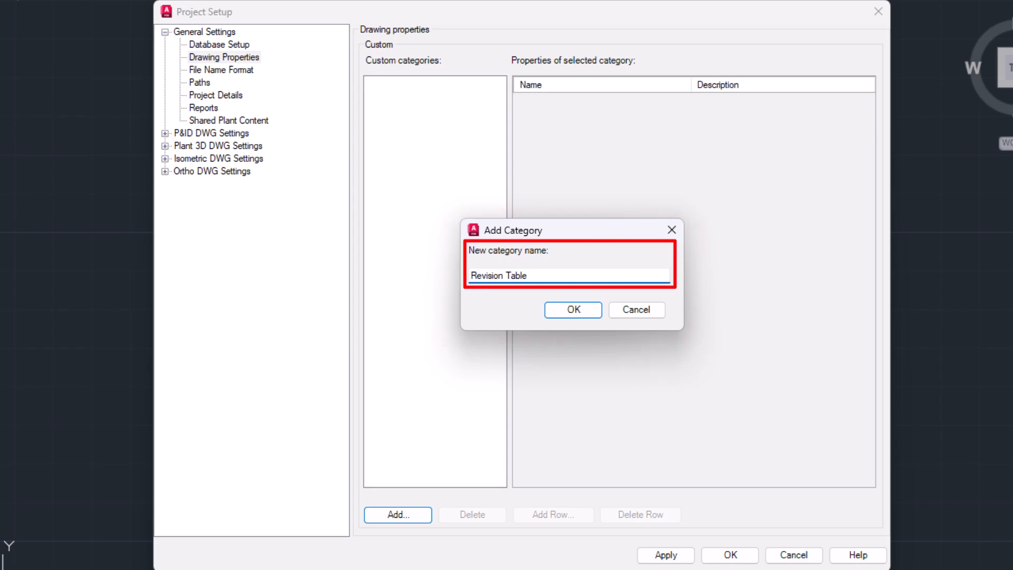
{"action": "left_click", "coordinate": [573, 309]}
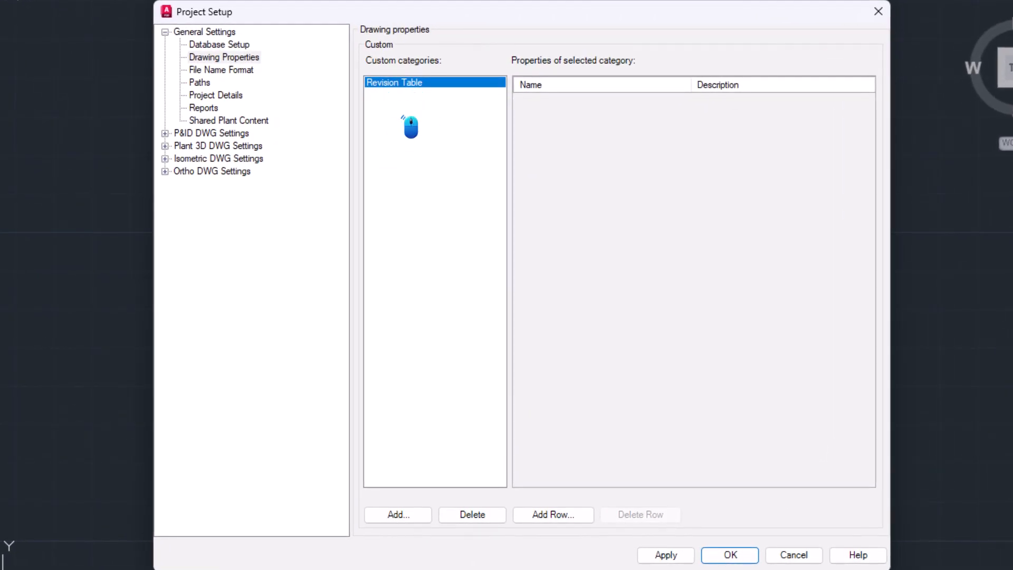
Add a property row named Rev0 with a blank description to the Revision Table category.
{"action": "left_click", "coordinate": [553, 514]}
{"action": "type", "text": "Rev0"}
{"action": "key", "text": "Tab"}
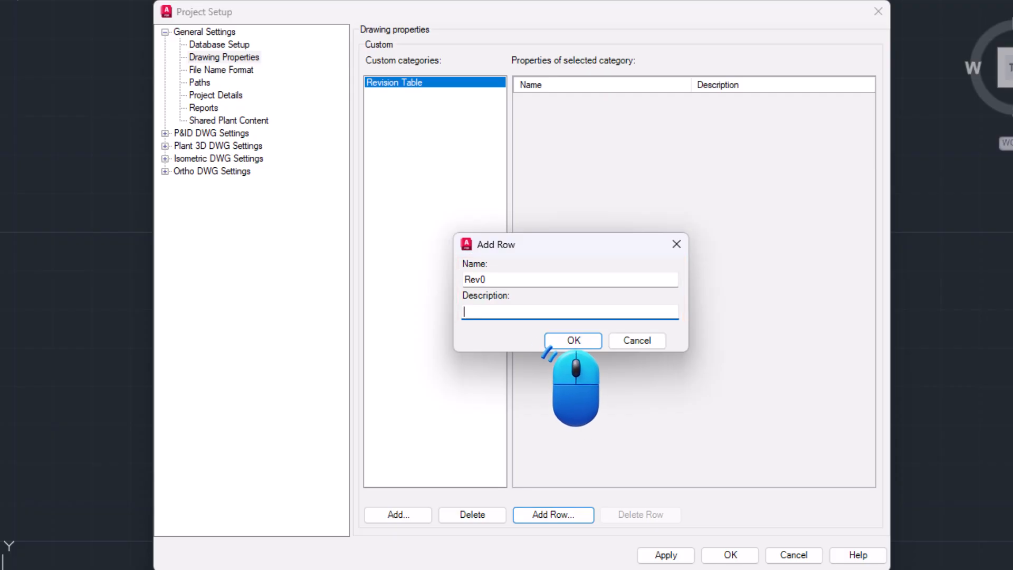
{"action": "left_click", "coordinate": [574, 340]}
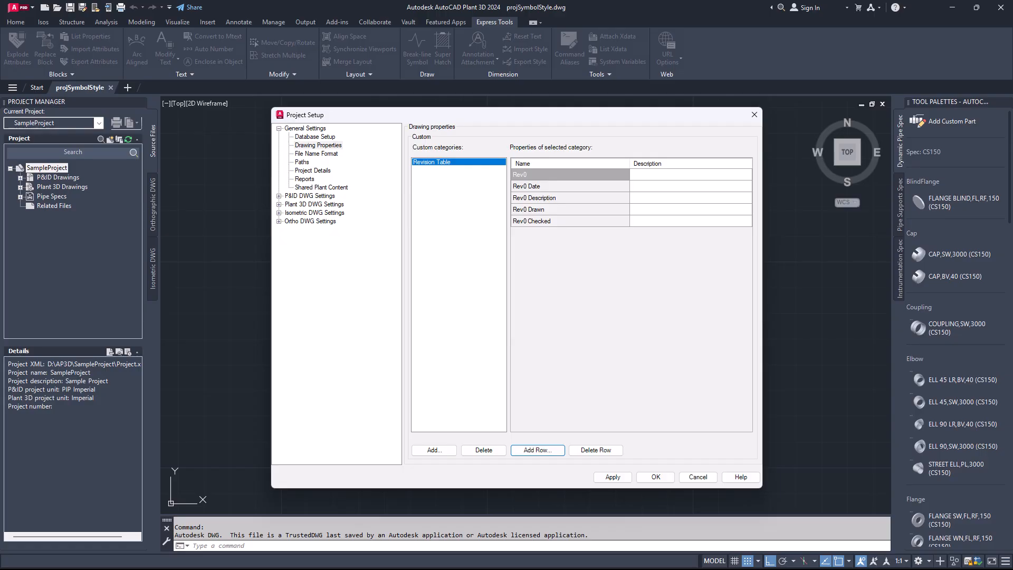
Go to the ortho title block setup and open the template's title block for editing in the Block Editor.
{"action": "left_click", "coordinate": [324, 178]}
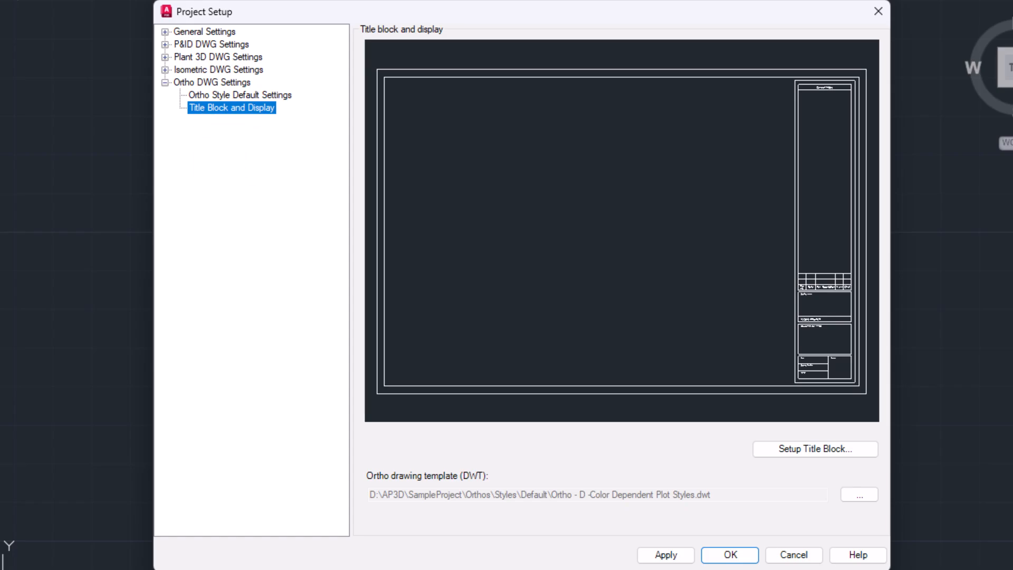
{"action": "left_click", "coordinate": [814, 448]}
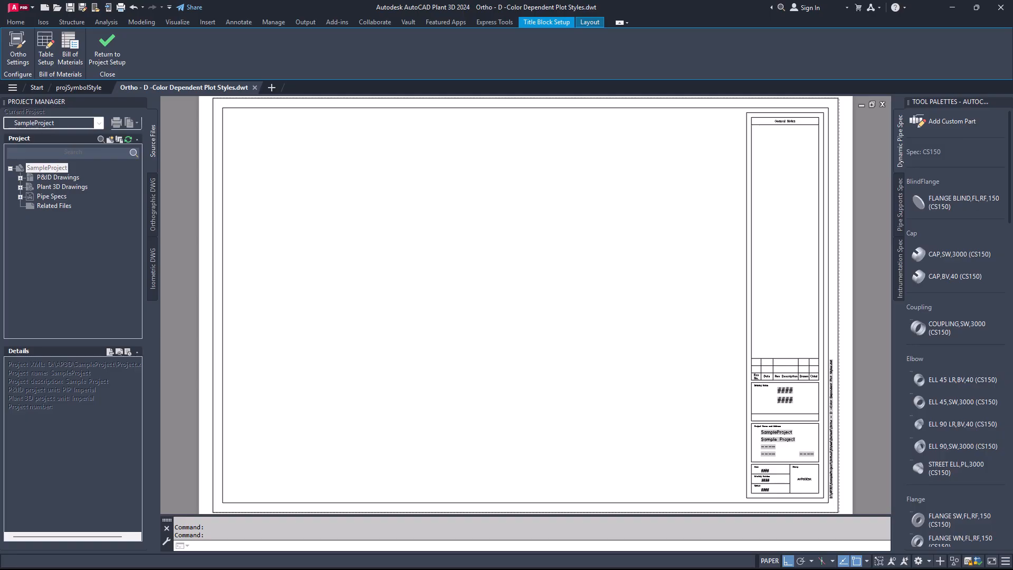
{"action": "left_click", "coordinate": [747, 385]}
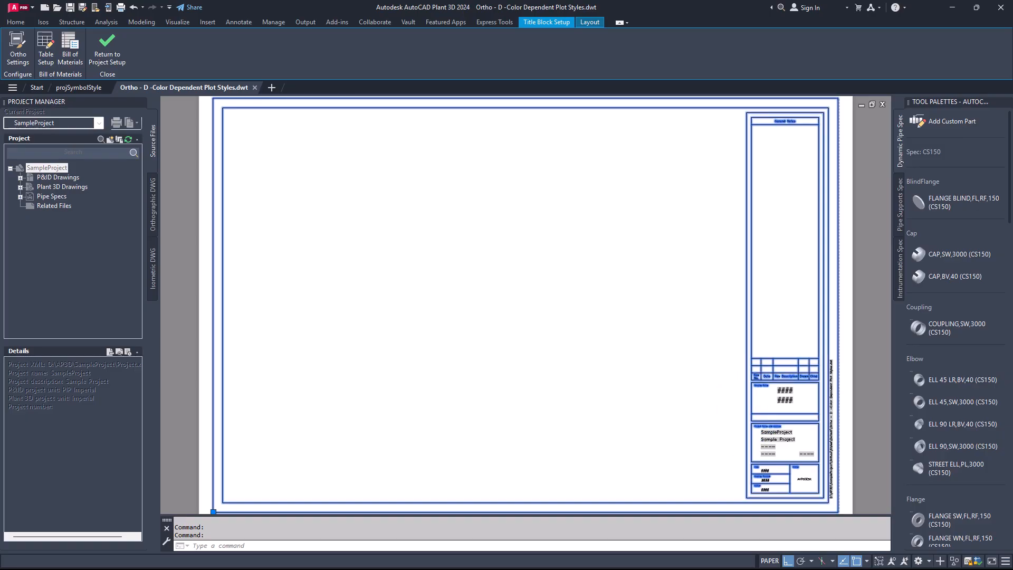
{"action": "right_click", "coordinate": [526, 201]}
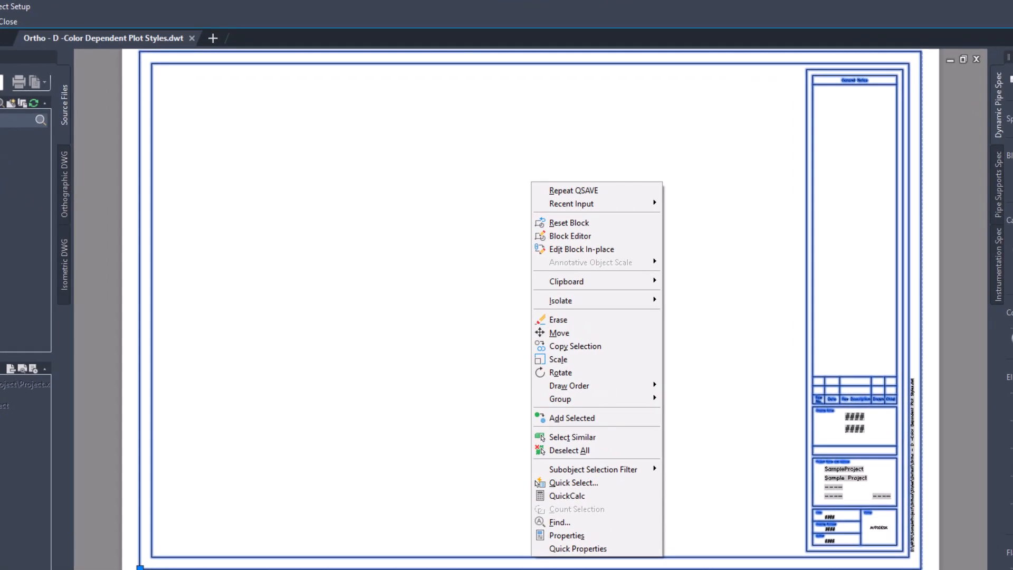
{"action": "left_click", "coordinate": [569, 235]}
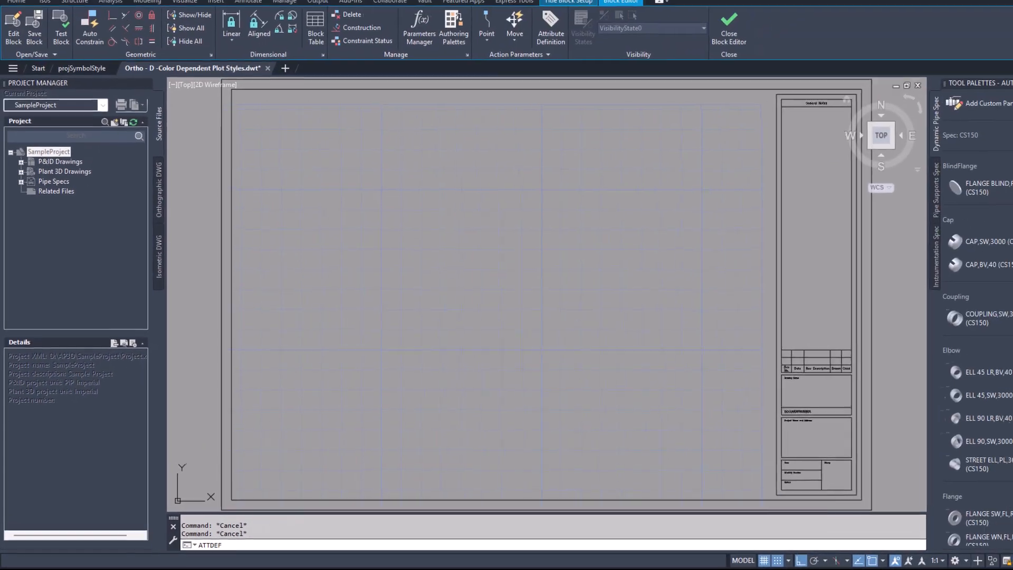
Define an attribute with tag and prompt Rev_0 above Rev No., defaulting to the project field CurrentDwgCustom for Revision Table property Rev0.
{"action": "key", "text": "Return"}
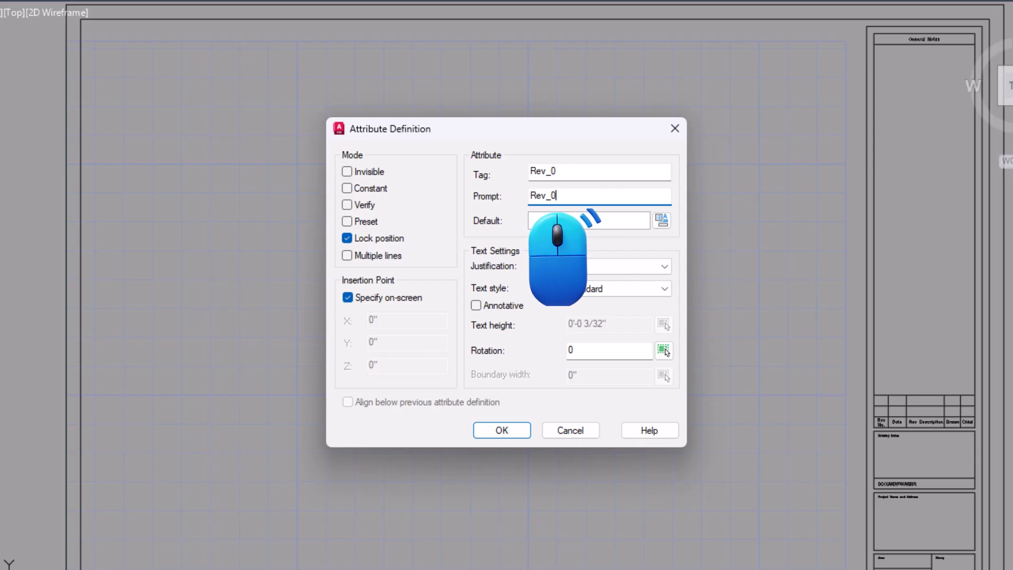
{"action": "right_click", "coordinate": [556, 222]}
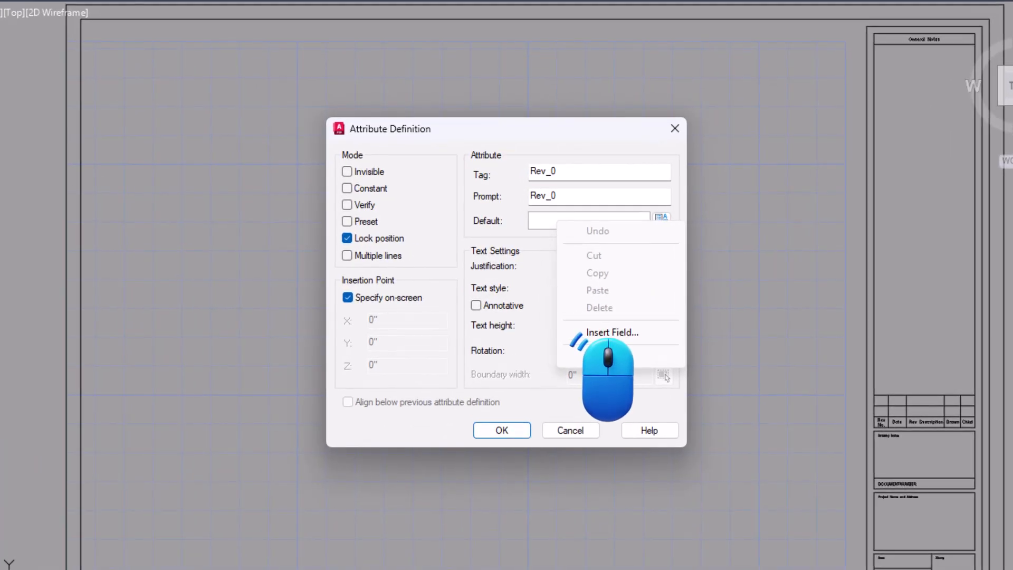
{"action": "left_click", "coordinate": [606, 331]}
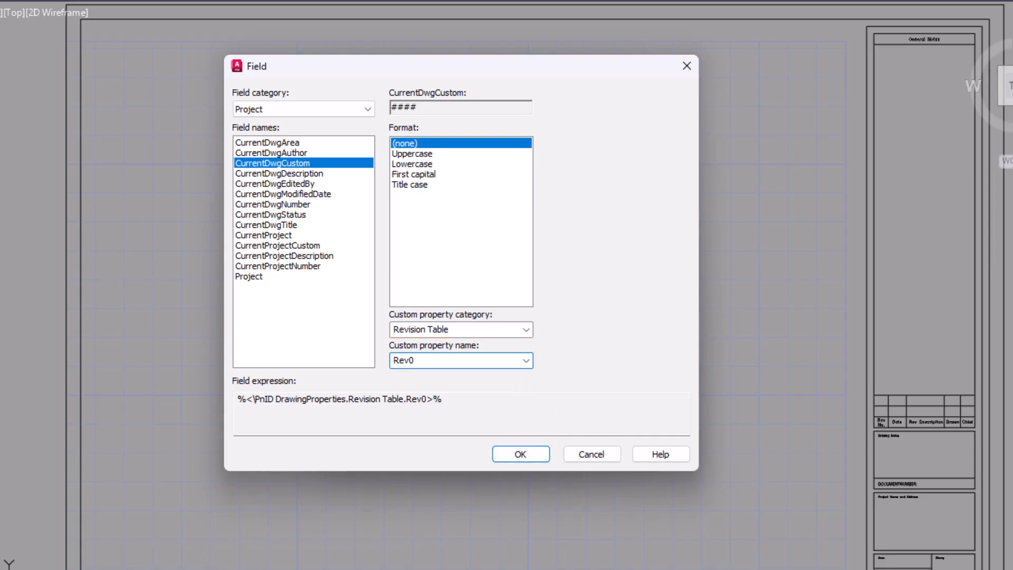
{"action": "left_click", "coordinate": [520, 454]}
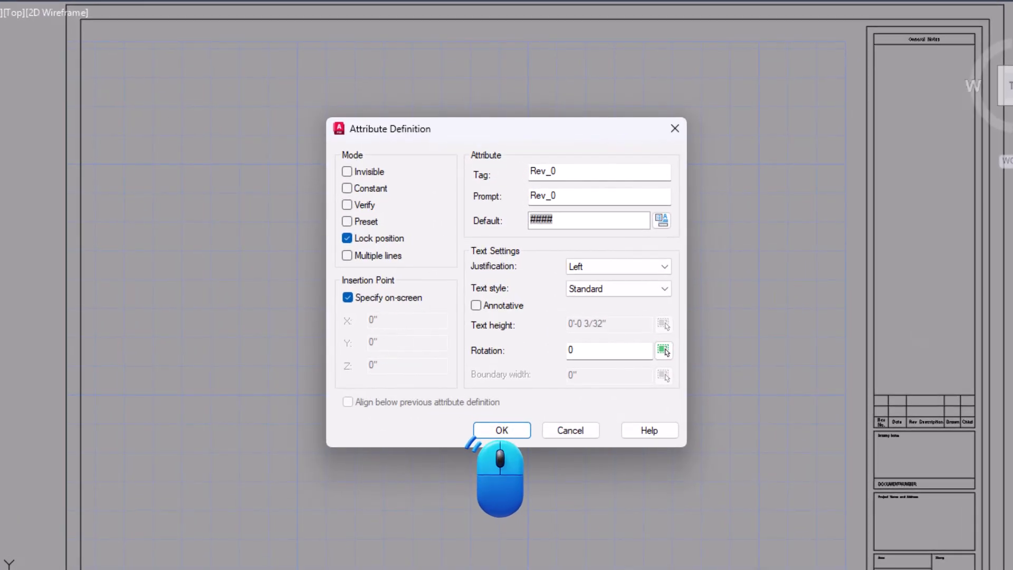
{"action": "left_click", "coordinate": [501, 430]}
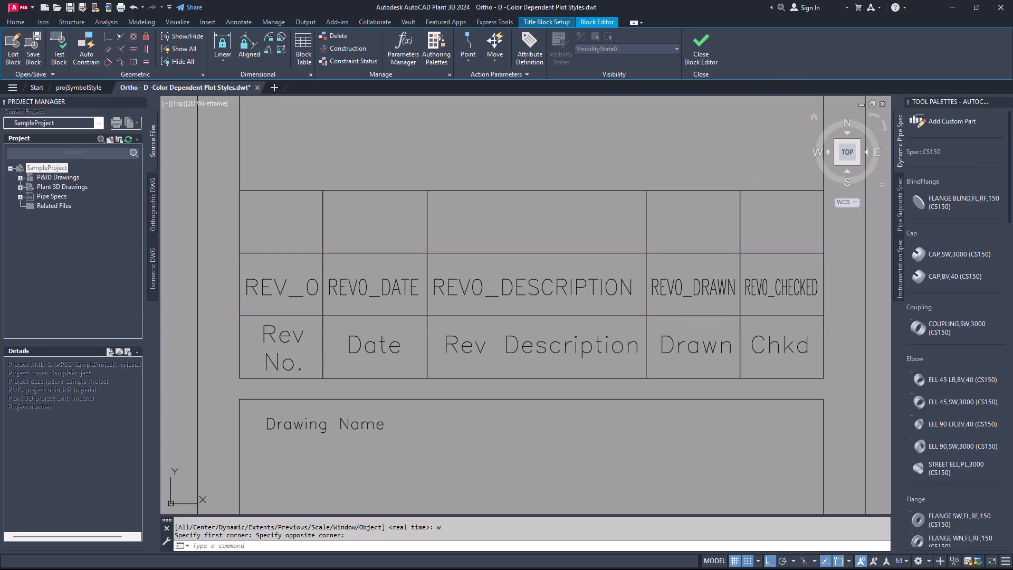
Close the Block Editor with the revision attributes saved, return to Project Setup and accept its settings.
{"action": "type", "text": "z"}
{"action": "key", "text": "Return"}
{"action": "type", "text": "e"}
{"action": "key", "text": "Return"}
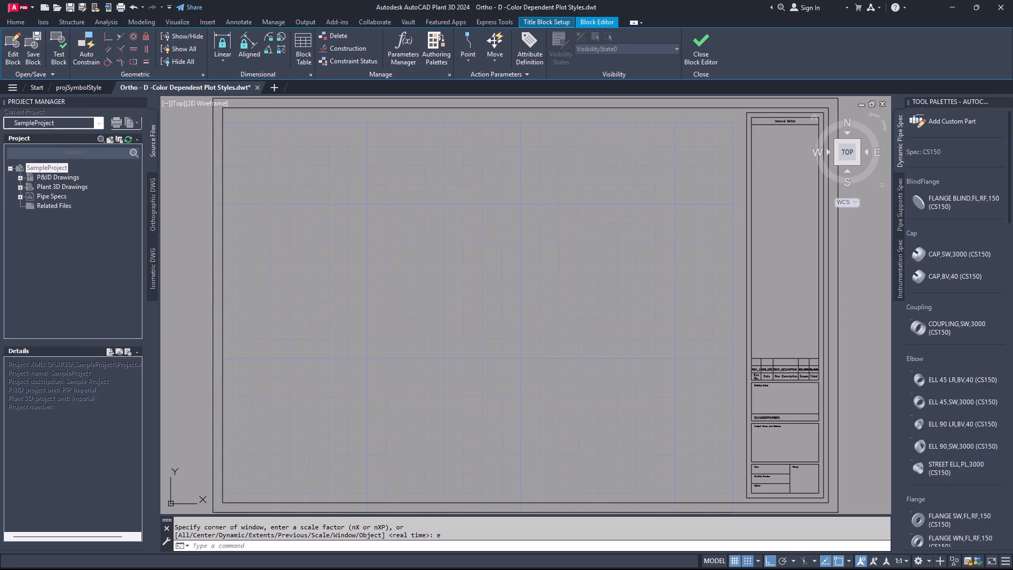
{"action": "left_click", "coordinate": [701, 49]}
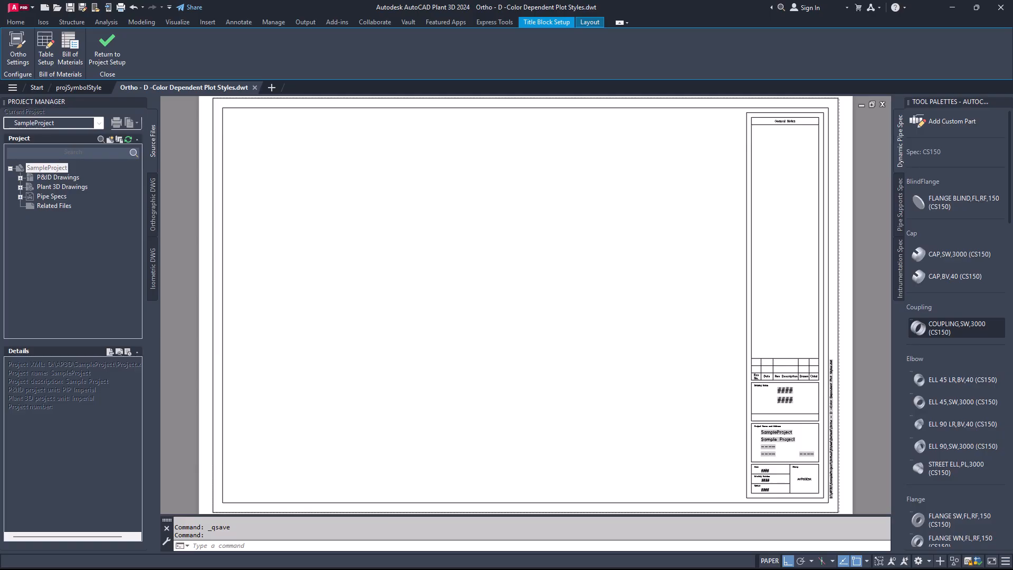
{"action": "left_click", "coordinate": [107, 52]}
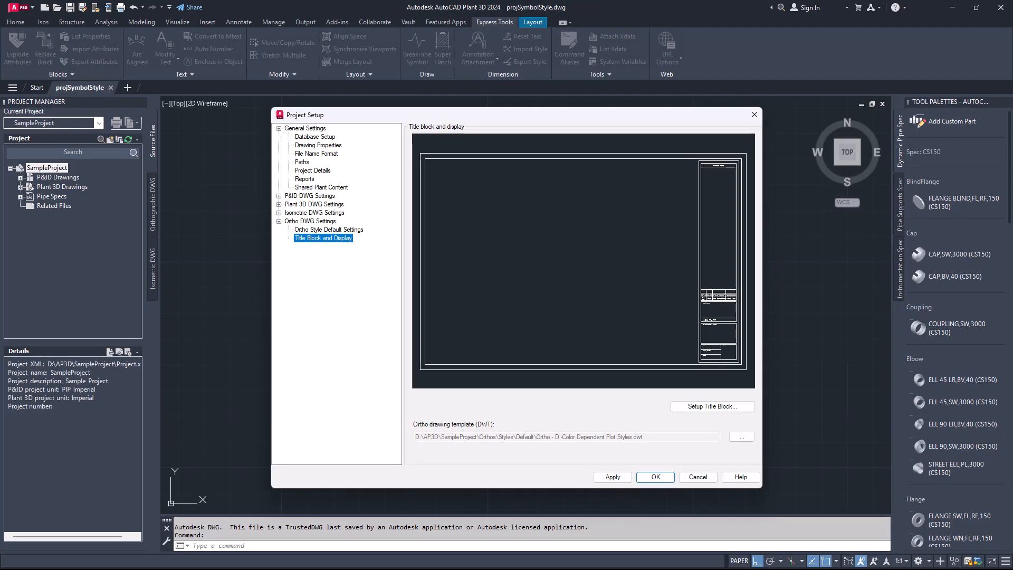
{"action": "left_click", "coordinate": [655, 476]}
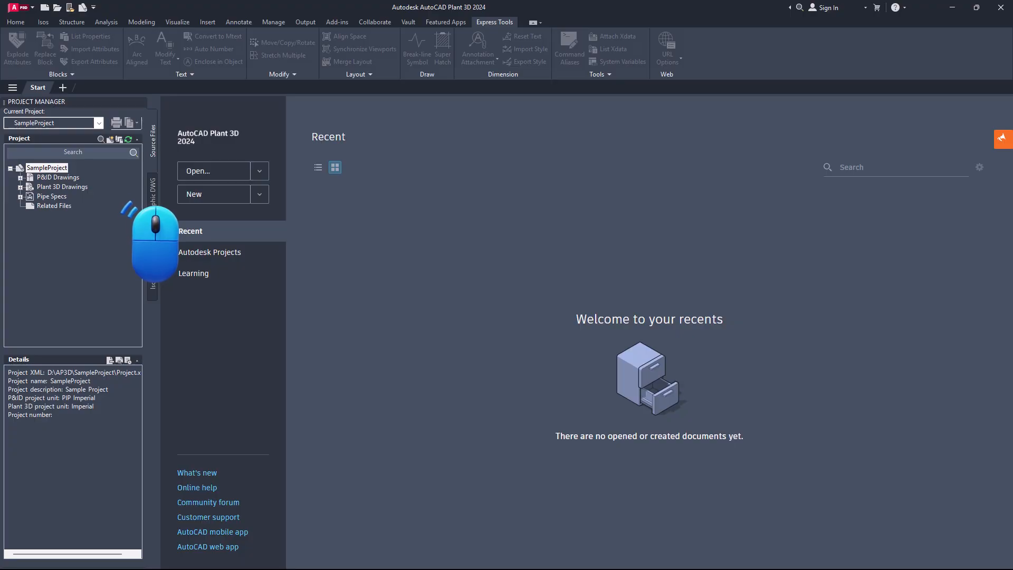
Create a new orthographic drawing named Custom Attributes in SampleProject using the default ortho template.
{"action": "left_click", "coordinate": [152, 205]}
{"action": "right_click", "coordinate": [100, 178]}
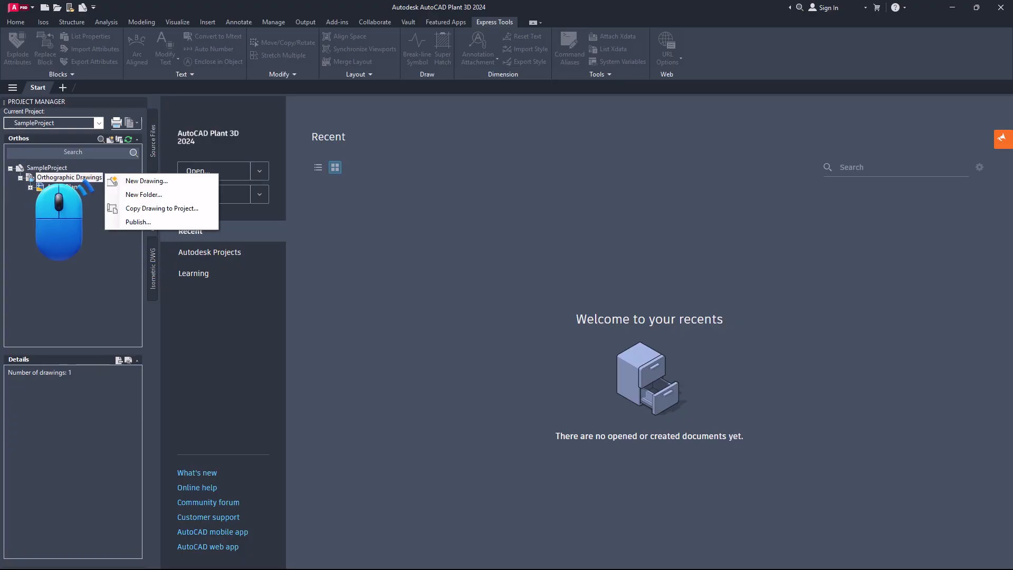
{"action": "left_click", "coordinate": [146, 180]}
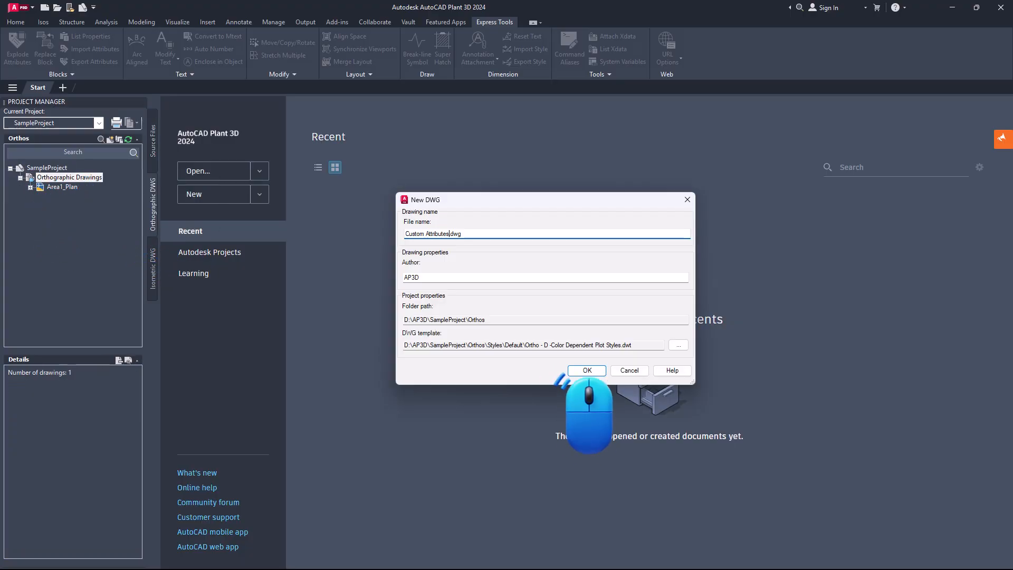
{"action": "left_click", "coordinate": [585, 369]}
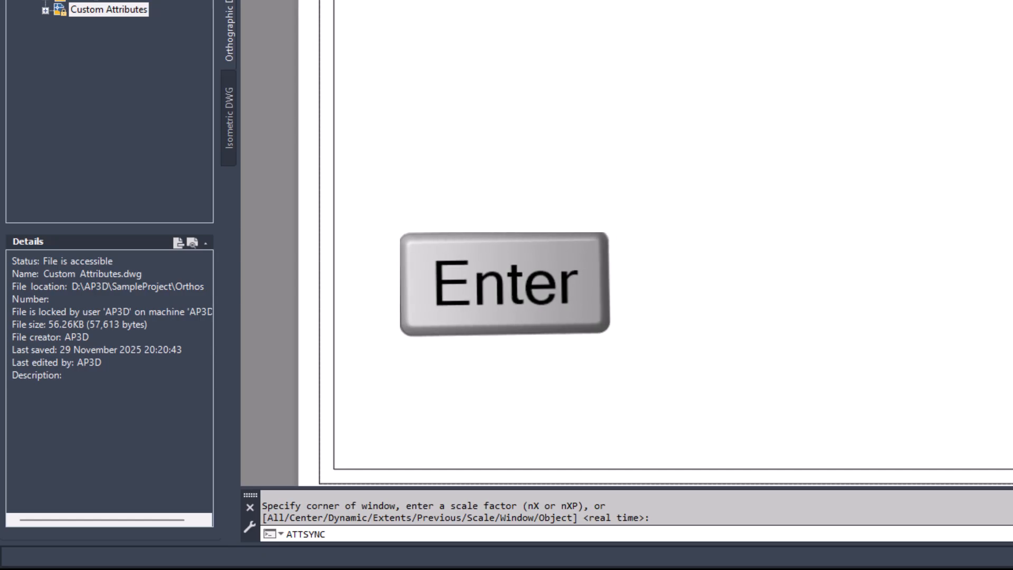
Synchronize the attributes of the Title Block block in the new drawing with ATTSYNC.
{"action": "key", "text": "Return"}
{"action": "left_click", "coordinate": [583, 378]}
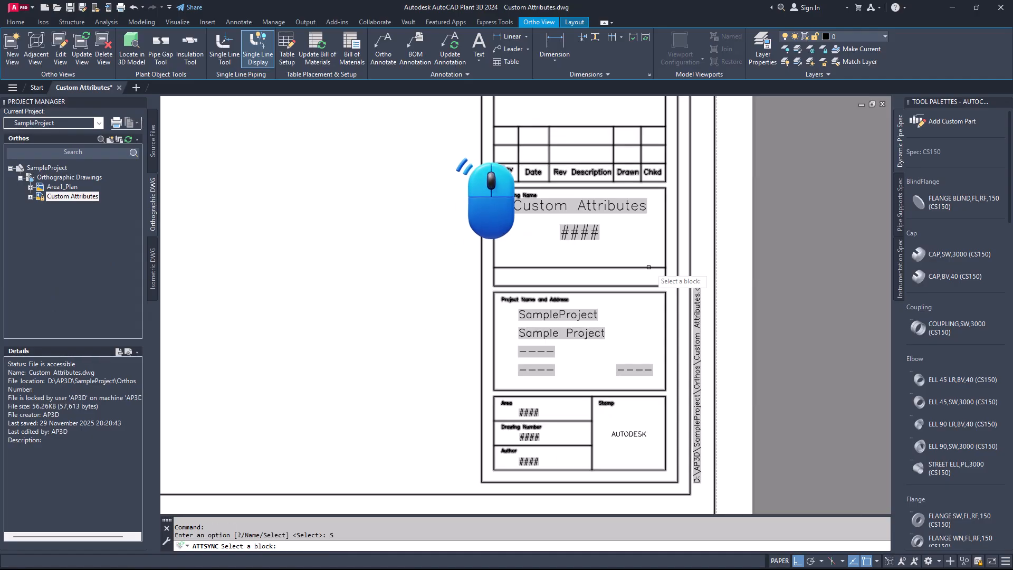
{"action": "left_click", "coordinate": [648, 267]}
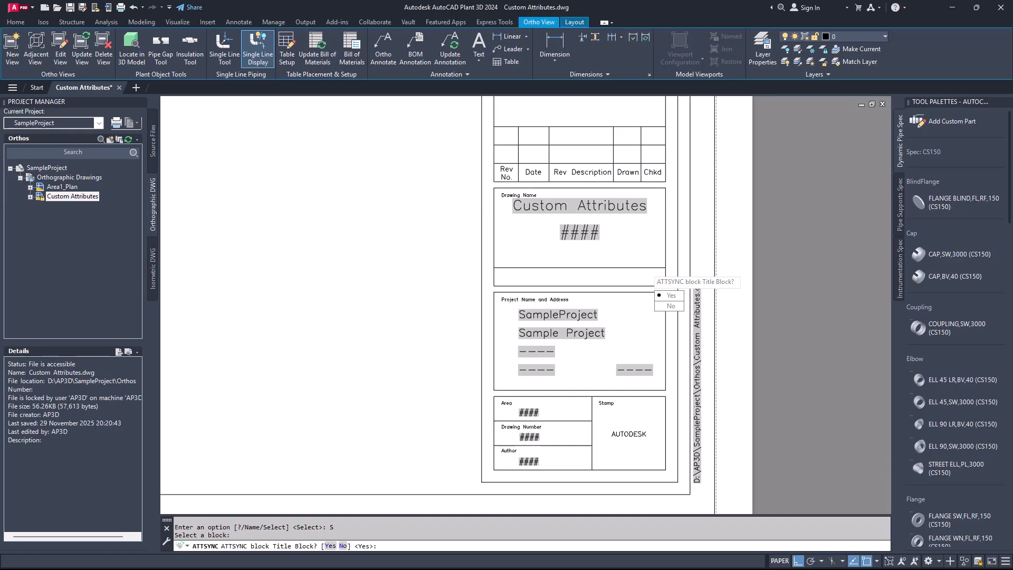
{"action": "left_click", "coordinate": [667, 295]}
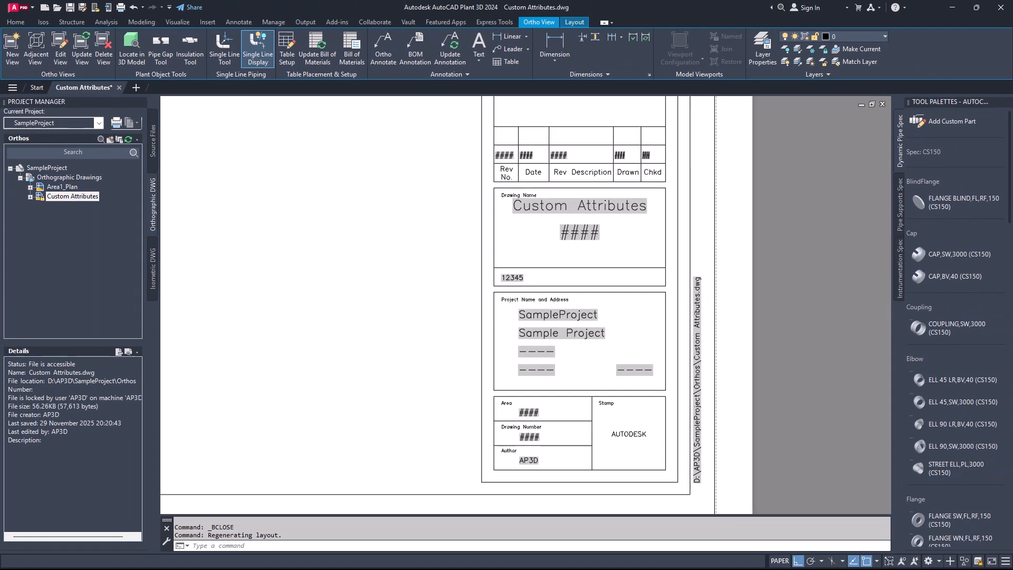
Set the drawing's Rev0 properties to 0, date 30/11/25, description Issued for Review, drawn AP3D and checked AP3D, and regenerate the drawing.
{"action": "right_click", "coordinate": [98, 195]}
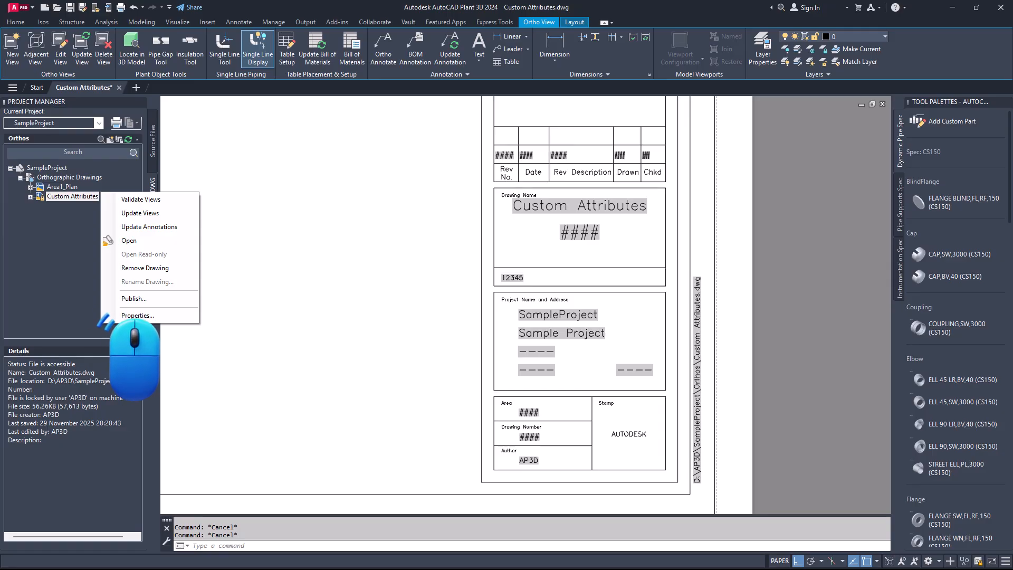
{"action": "left_click", "coordinate": [137, 315]}
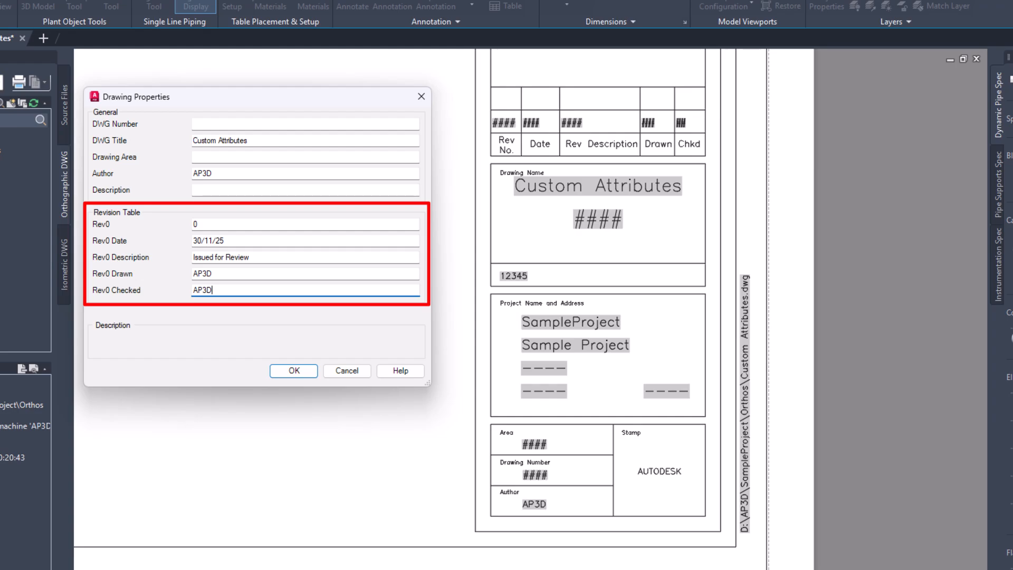
{"action": "left_click", "coordinate": [293, 370]}
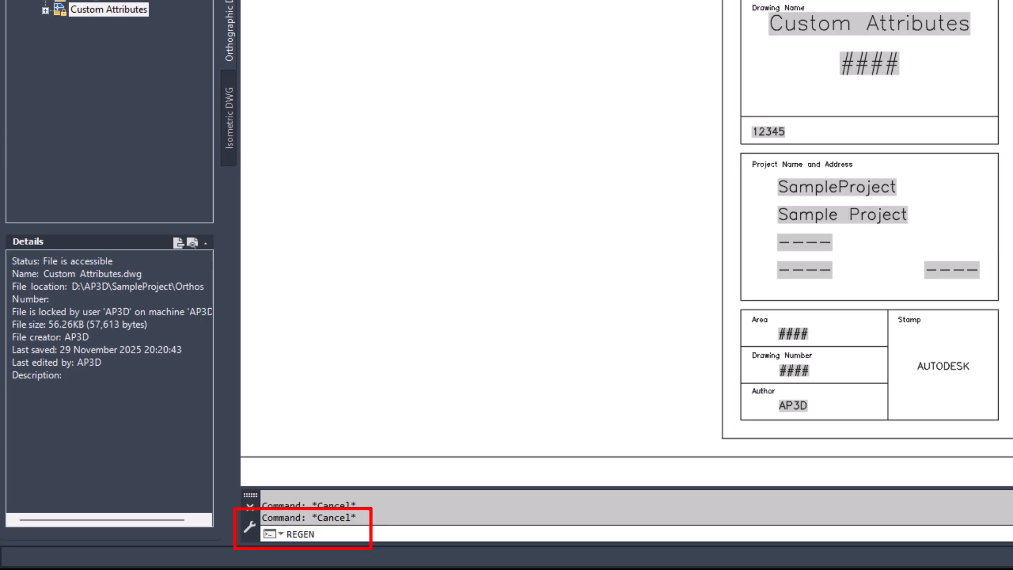
{"action": "key", "text": "Return"}
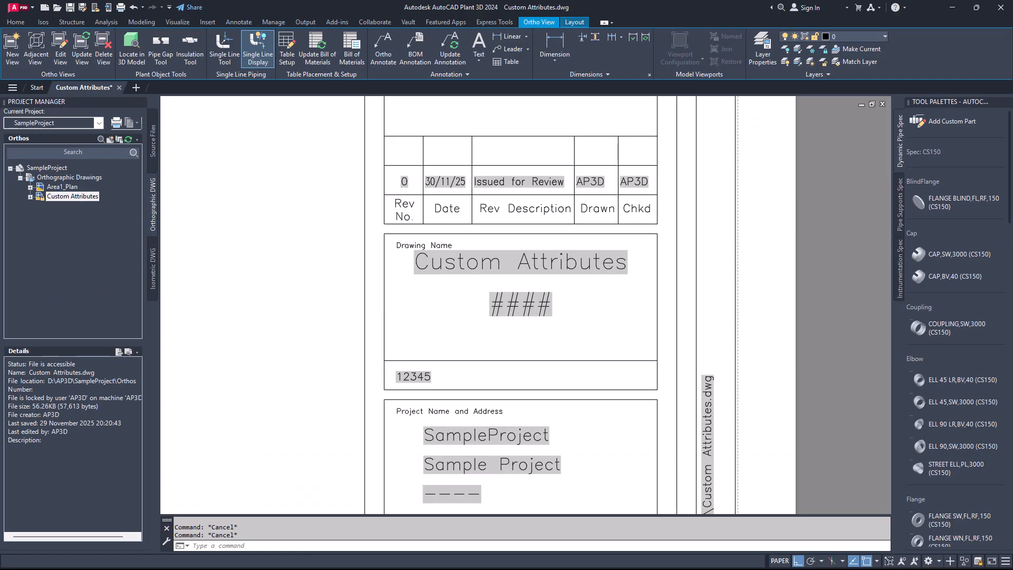